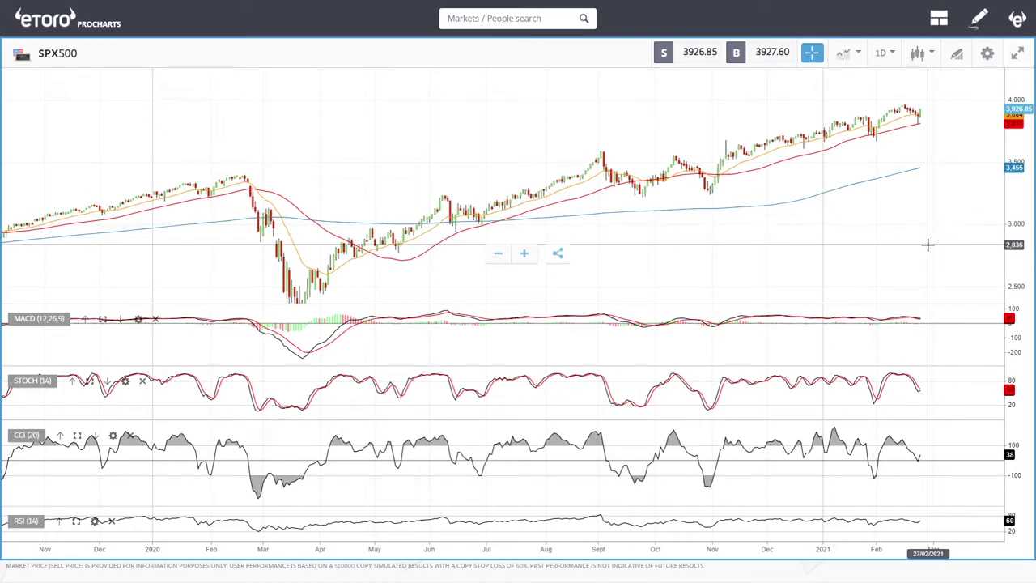
- Zoom the SPX500 chart in and out to review its recent candles
scroll(939, 206, "up", 5)
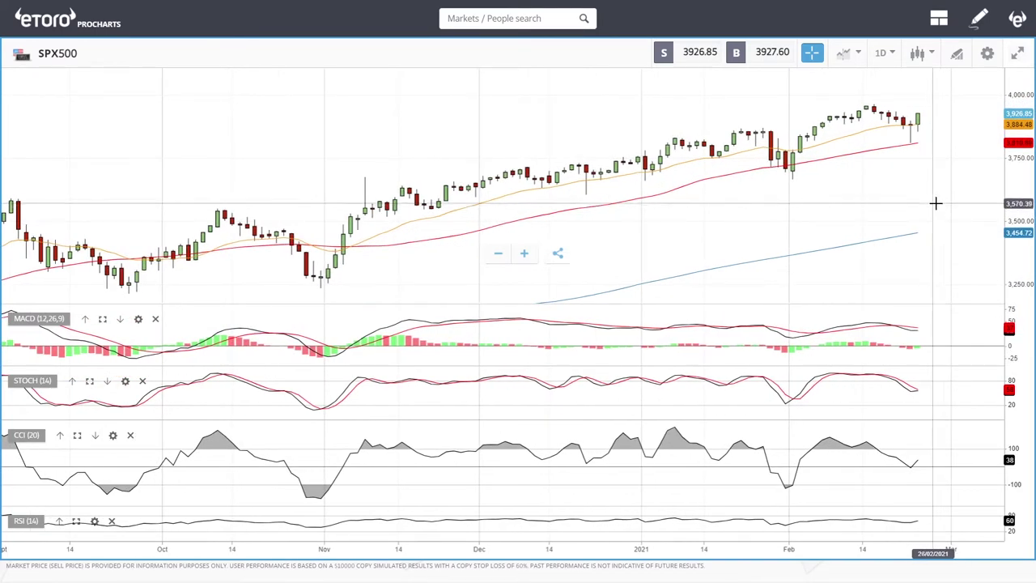
scroll(942, 208, "up", 5)
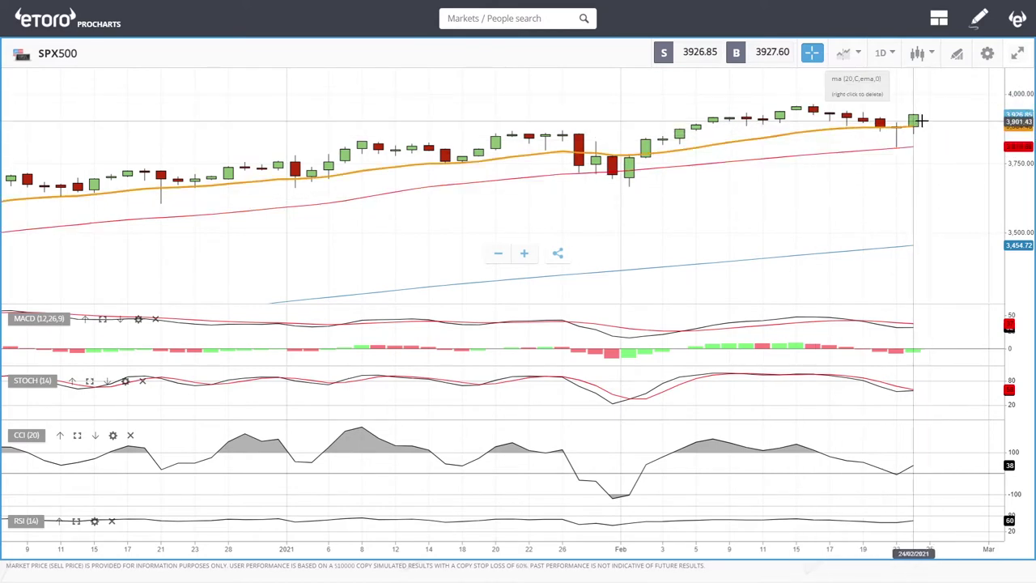
scroll(923, 142, "up", 3)
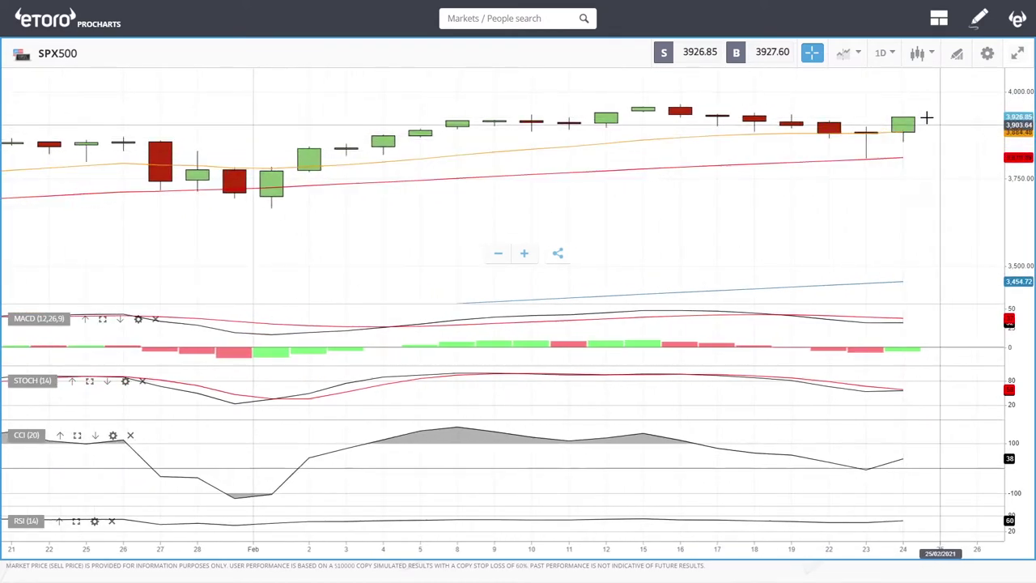
scroll(915, 162, "down", 4)
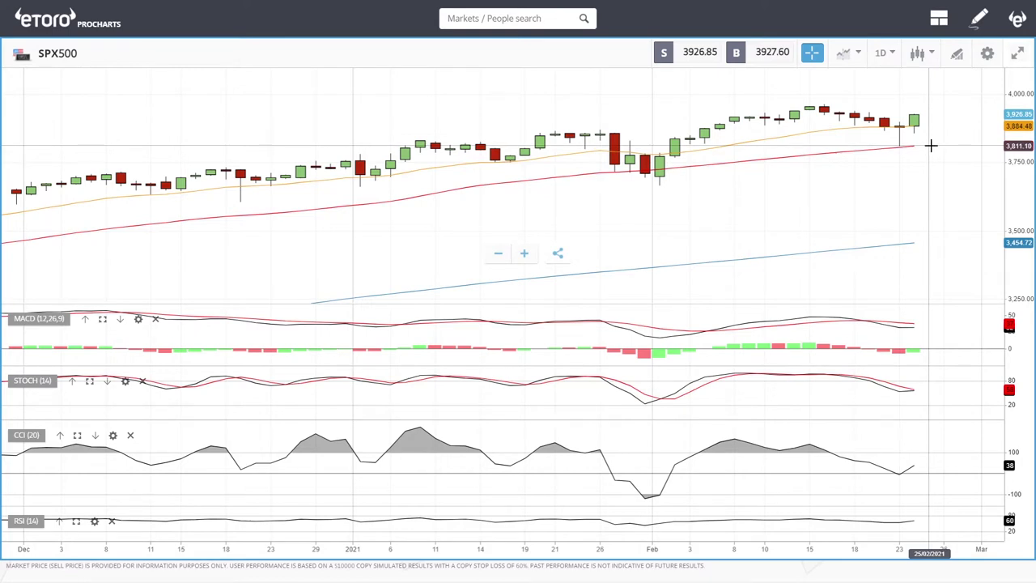
scroll(890, 168, "down", 6)
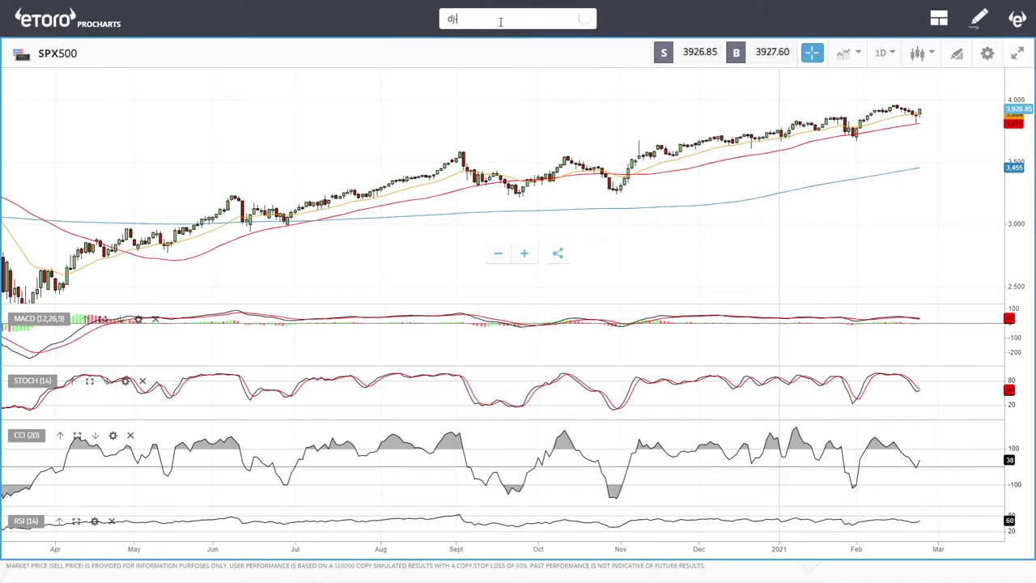
- Load DJ30 from the 'dj' search results and zoom to review its recent candles
type("-")
key("BackSpace")
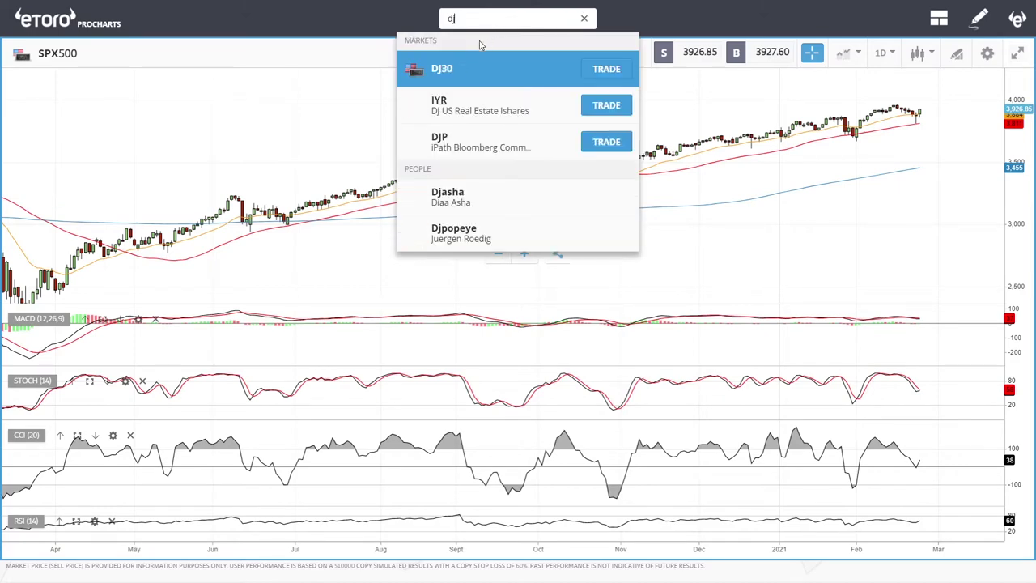
left_click(472, 70)
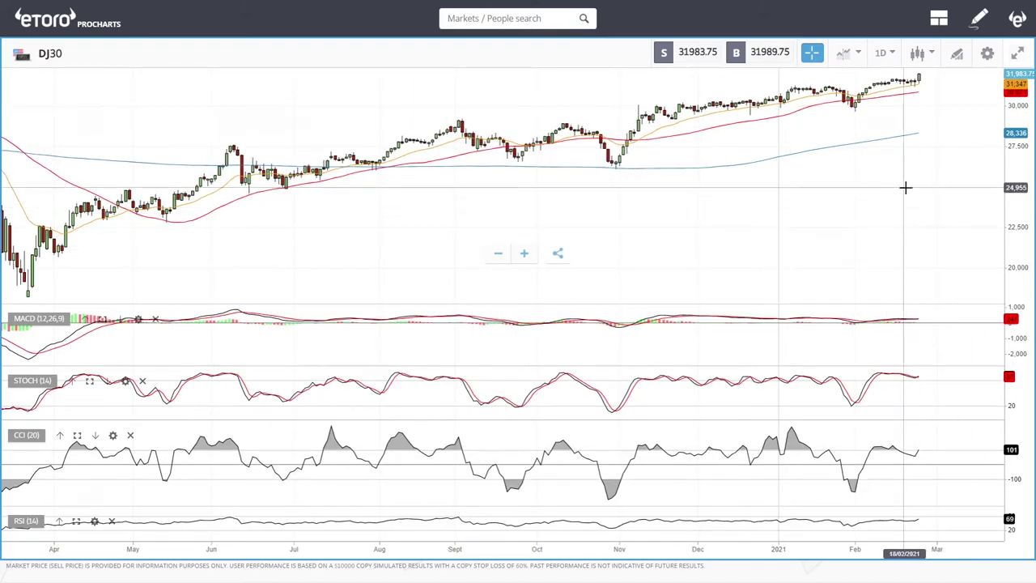
scroll(902, 185, "up", 5)
scroll(908, 160, "down", 8)
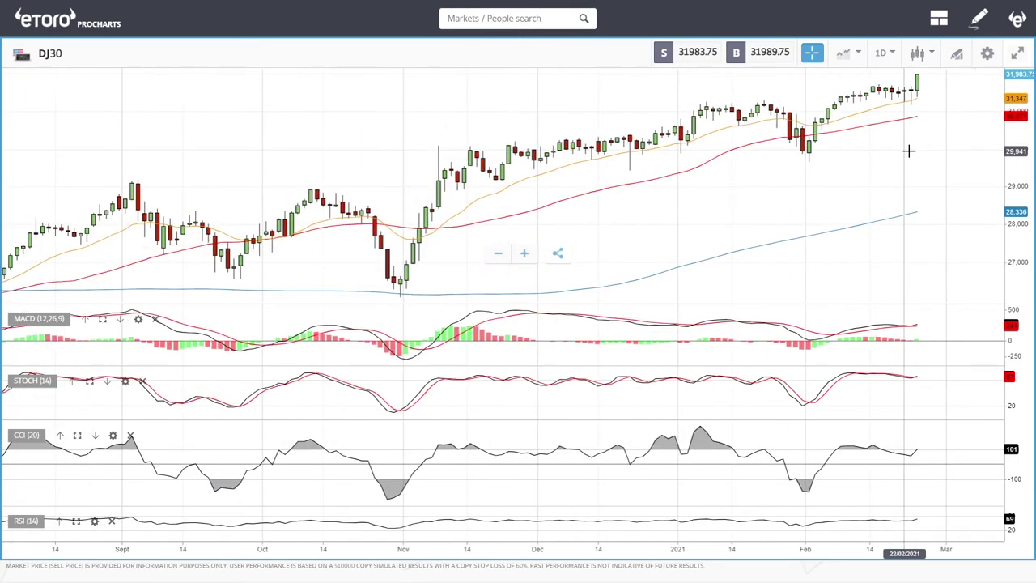
scroll(873, 194, "up", 6)
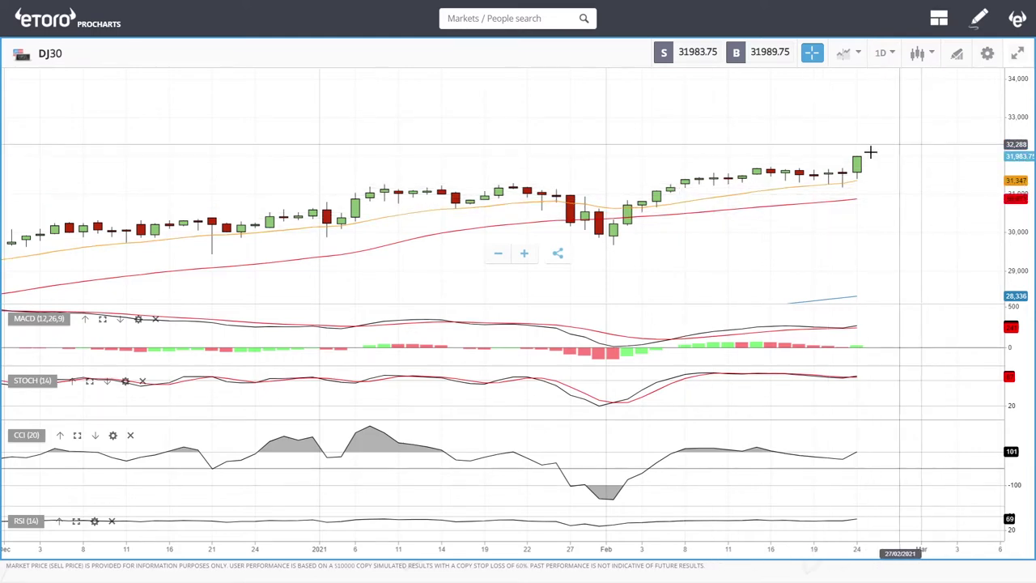
scroll(523, 230, "down", 5)
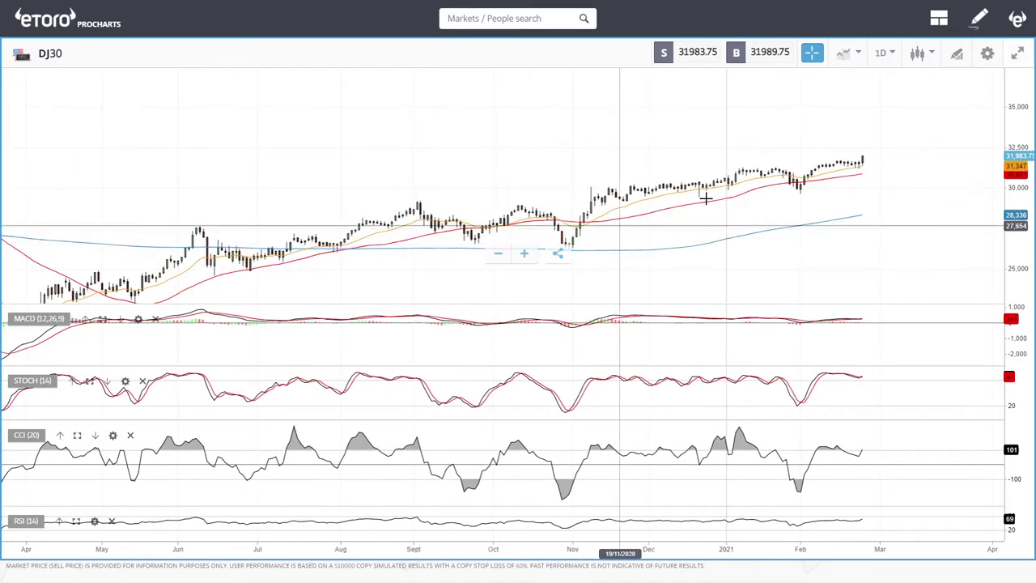
scroll(937, 189, "up", 4)
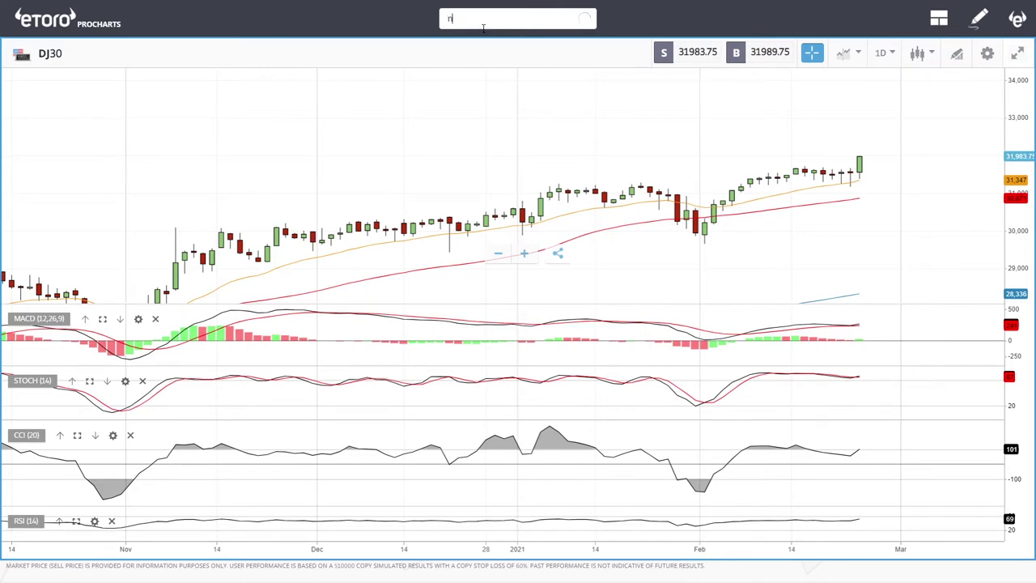
- Load NSDQ100 from the Nasdaq search results and zoom the chart out
type("dx")
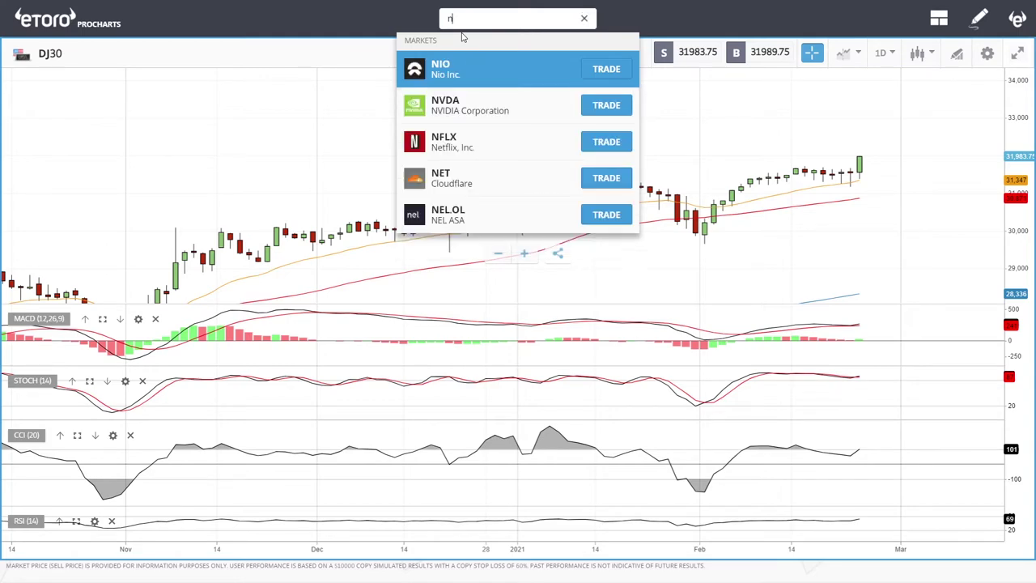
left_click(467, 68)
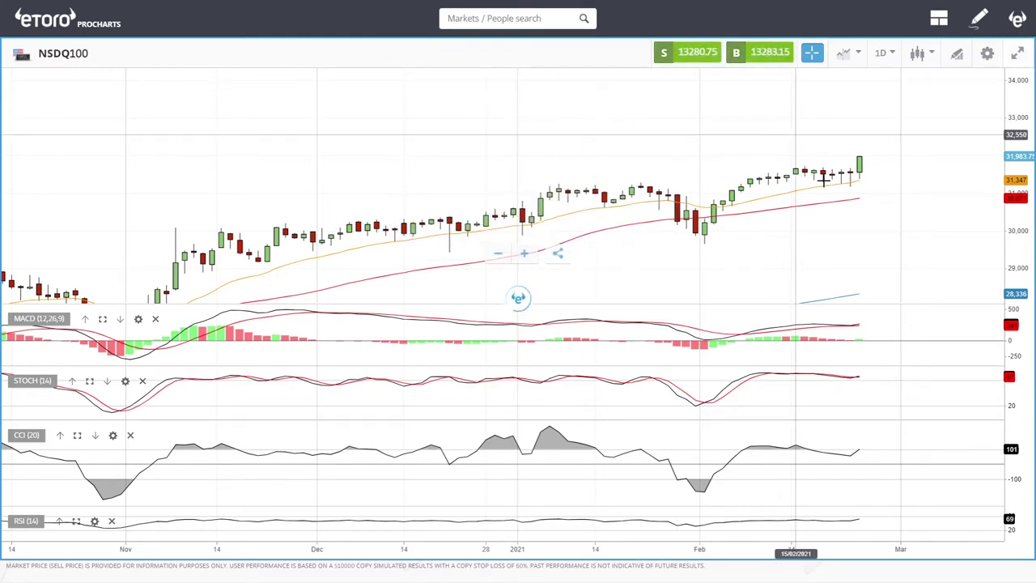
scroll(915, 177, "down", 5)
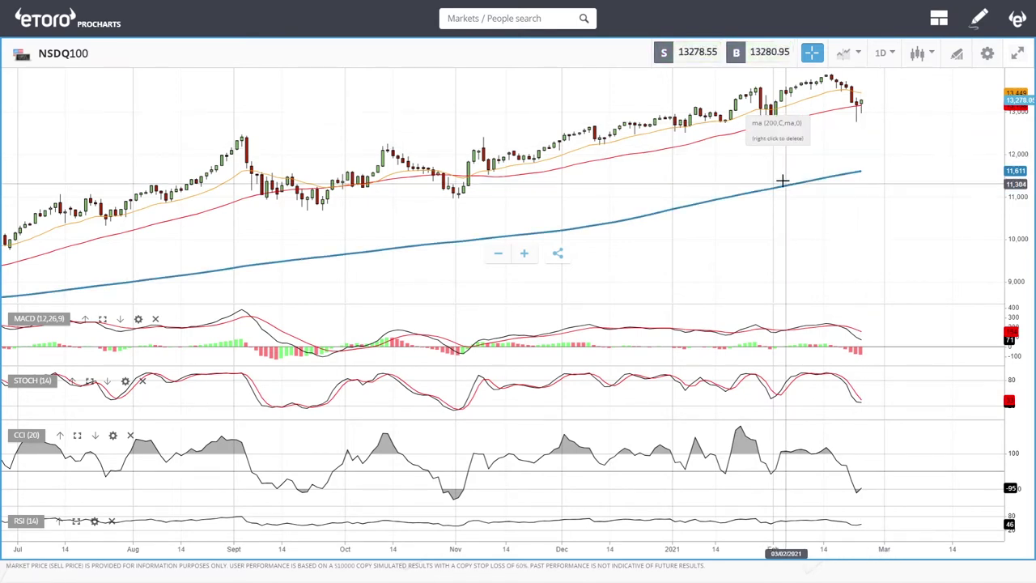
left_click(957, 54)
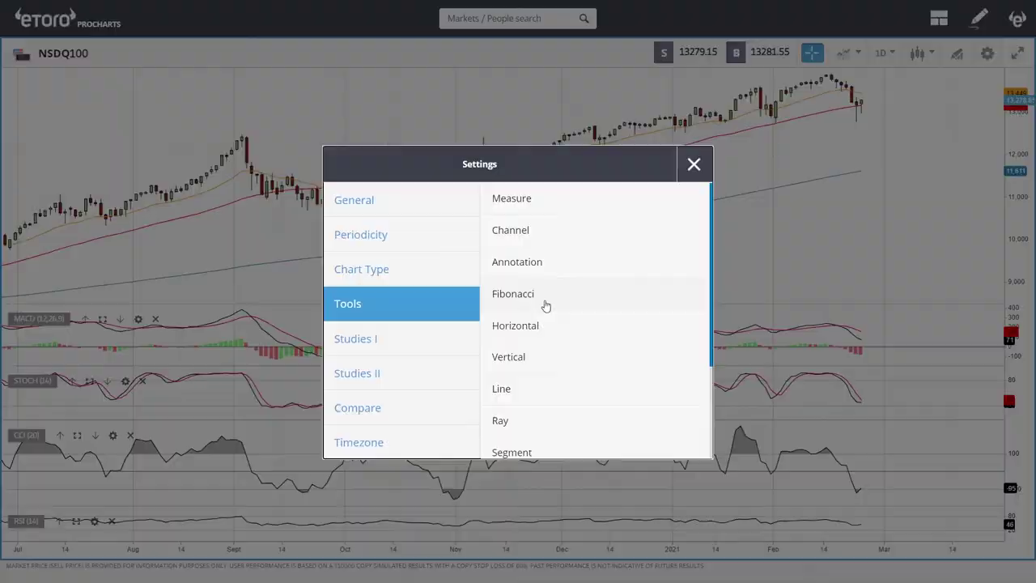
left_click(514, 294)
mouse_move(460, 197)
left_mouse_down()
mouse_move(834, 81)
mouse_move(832, 73)
left_mouse_up()
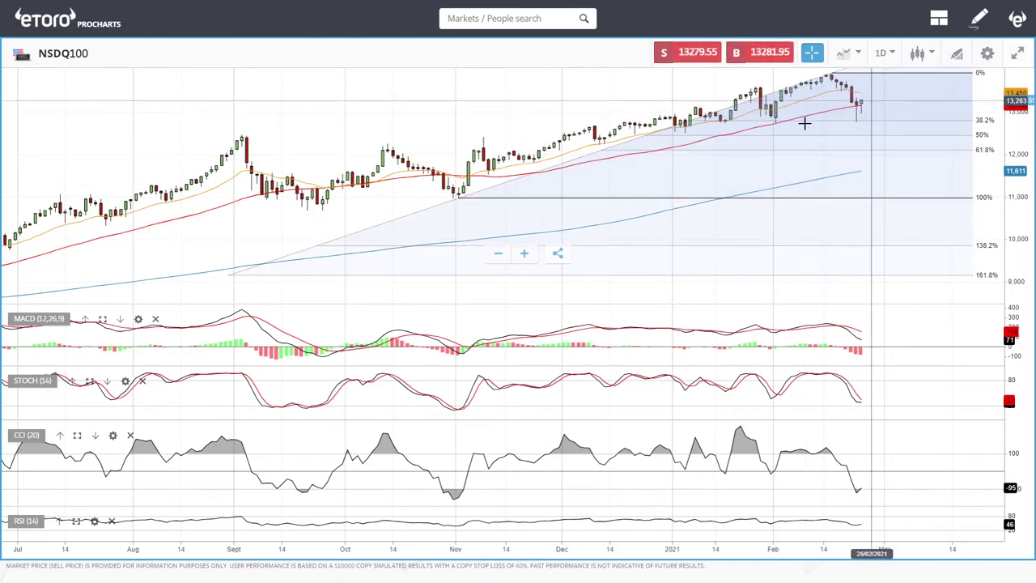
right_click(832, 75)
scroll(875, 146, "up", 8)
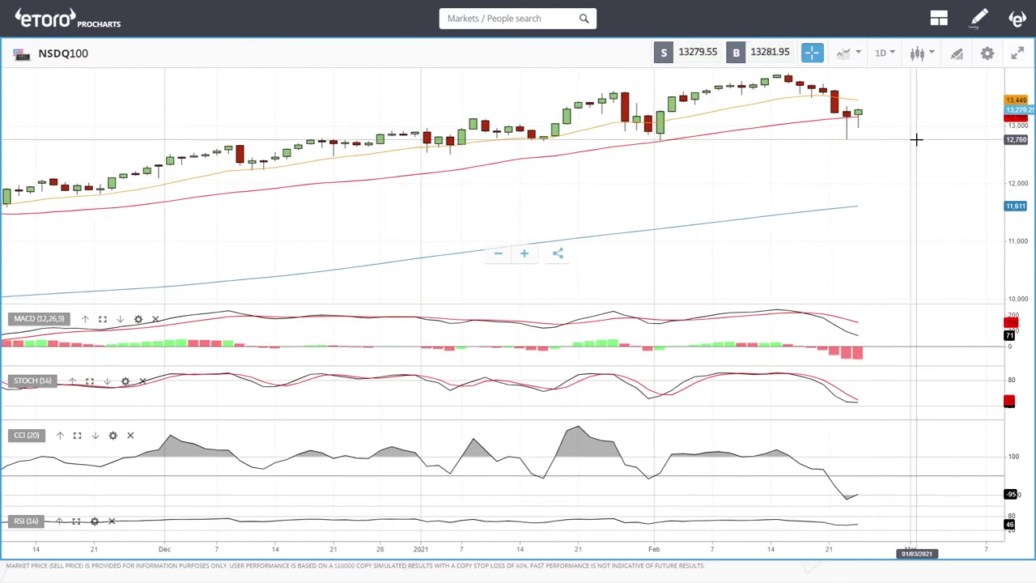
scroll(891, 130, "up", 1)
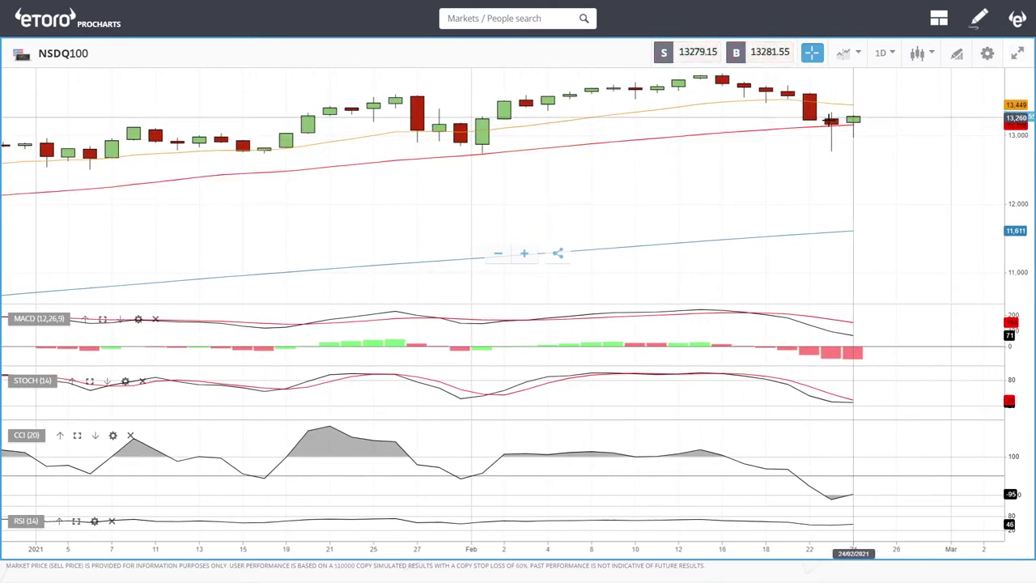
scroll(916, 138, "down", 3)
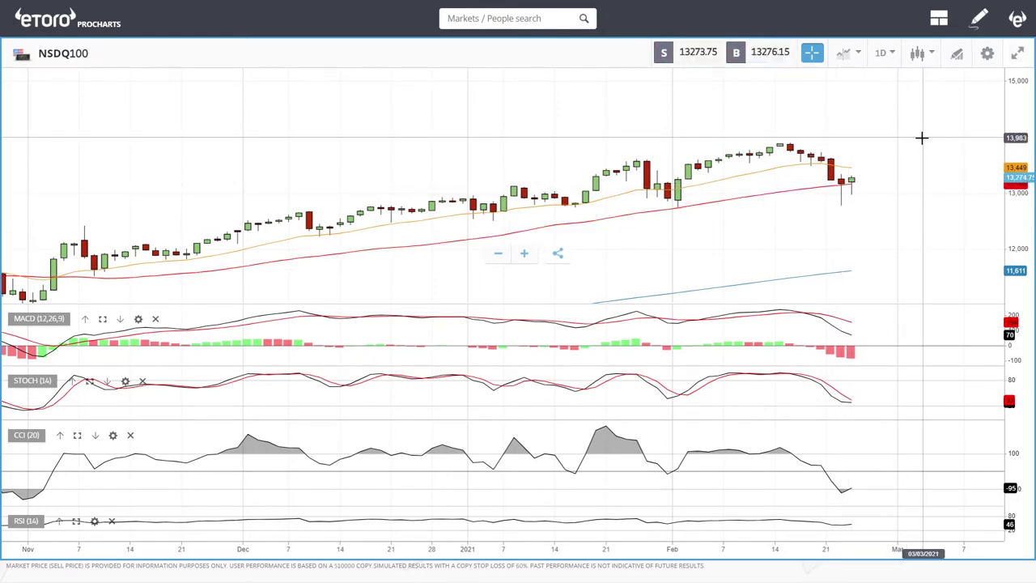
- Draw a trial Fibonacci retracement from the early-February low to the mid-February high, then delete it
left_click(958, 58)
left_click(531, 293)
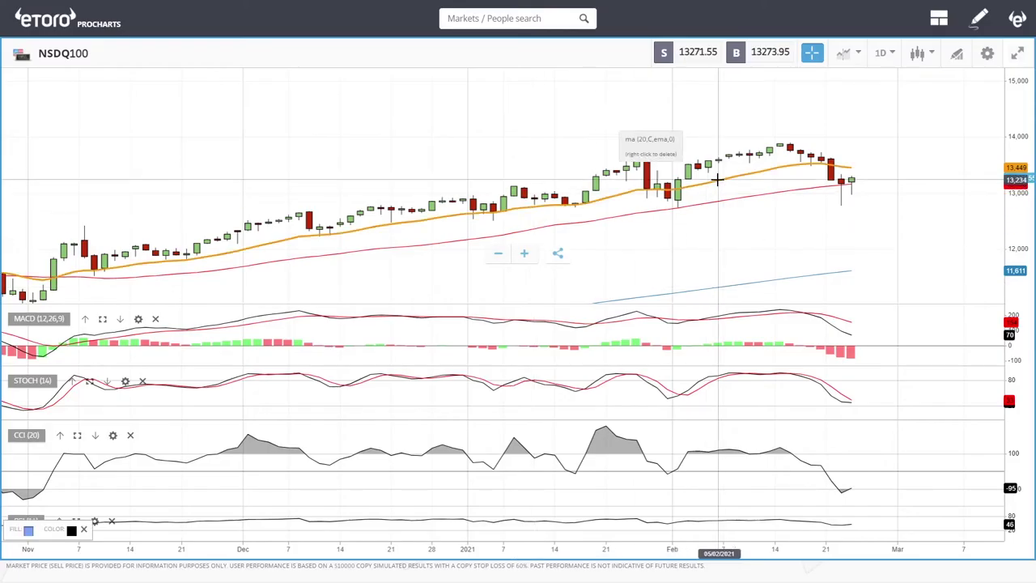
left_click(675, 205)
left_click(780, 143)
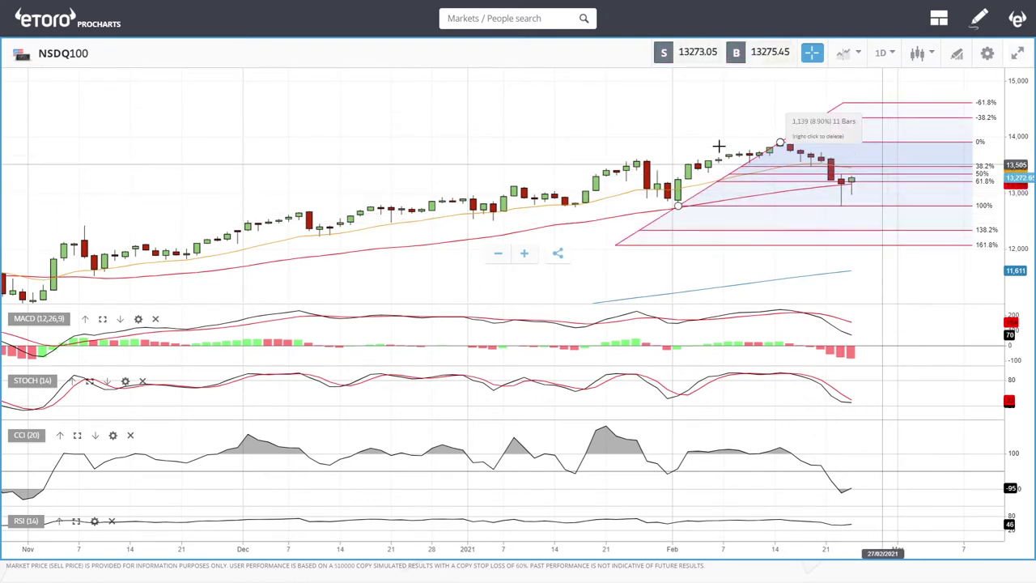
right_click(791, 143)
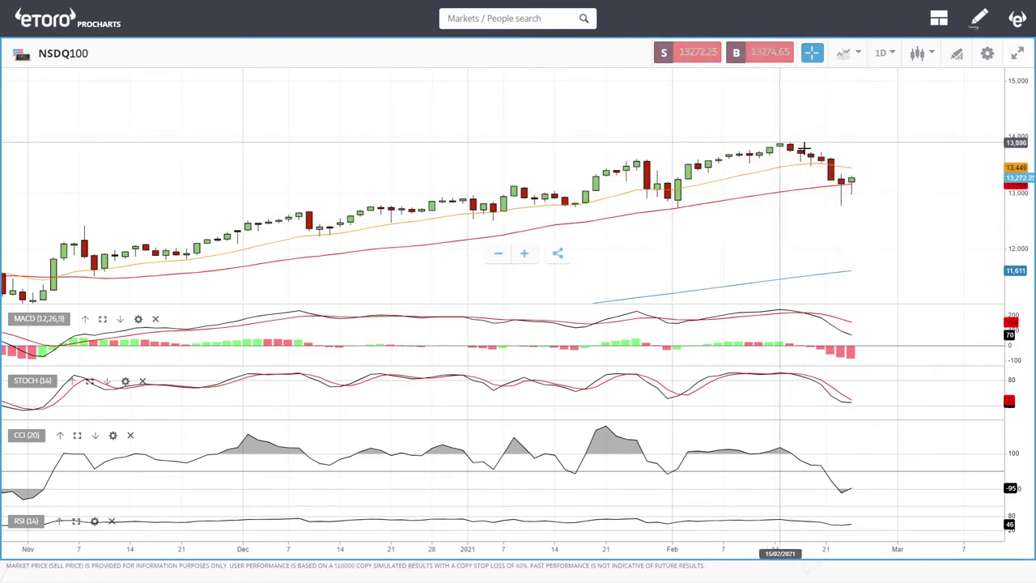
- Draw a Fibonacci retracement from the mid-February high down to the 23 February low
left_click(958, 54)
left_click(527, 298)
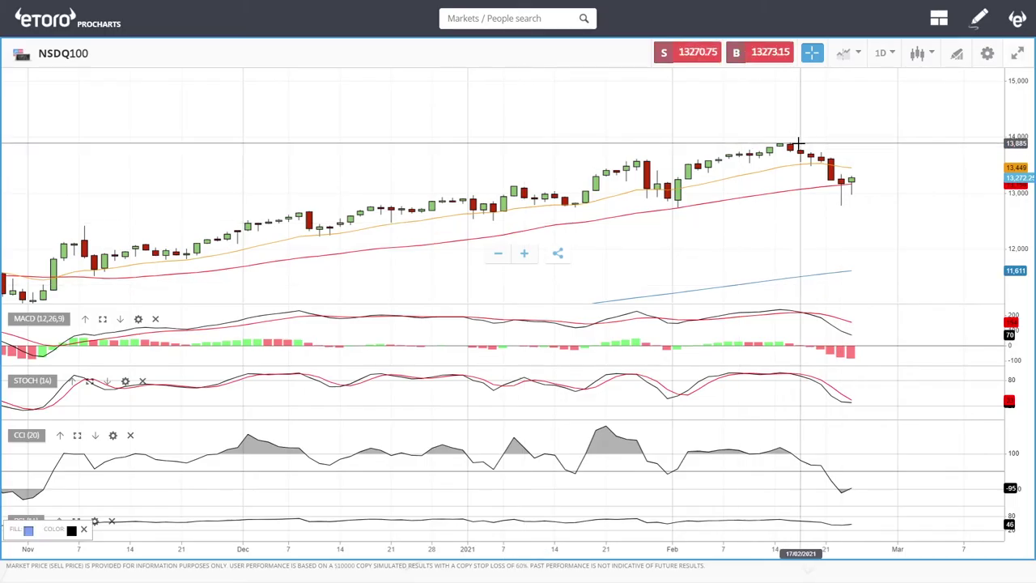
left_click_drag(790, 143, 842, 203)
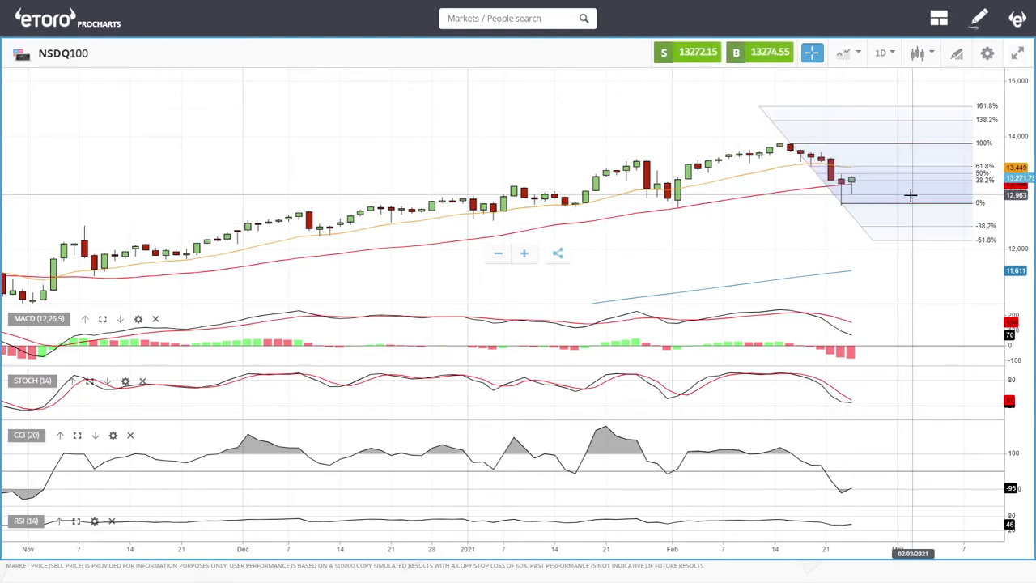
scroll(890, 198, "up", 3)
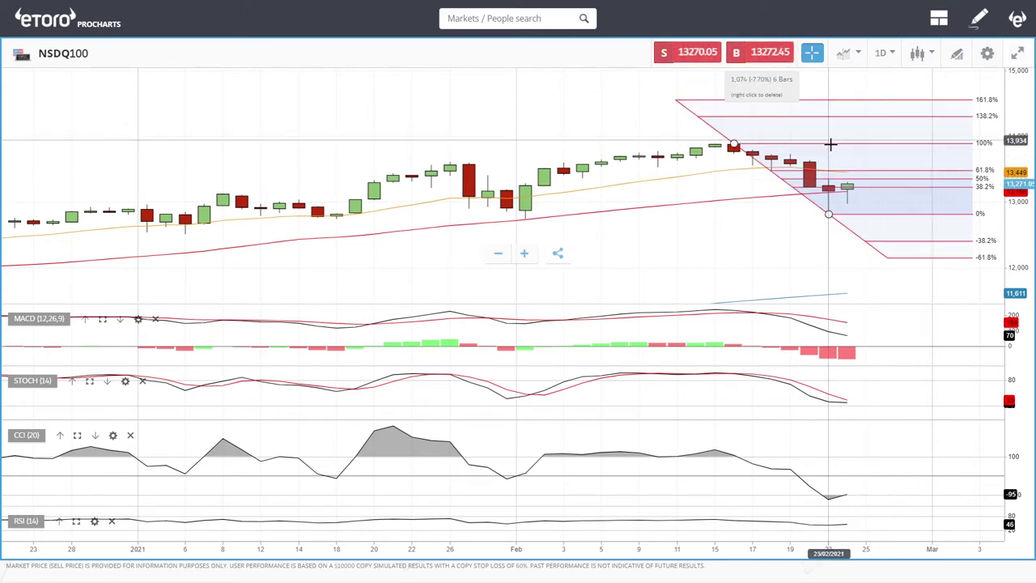
scroll(875, 180, "down", 3)
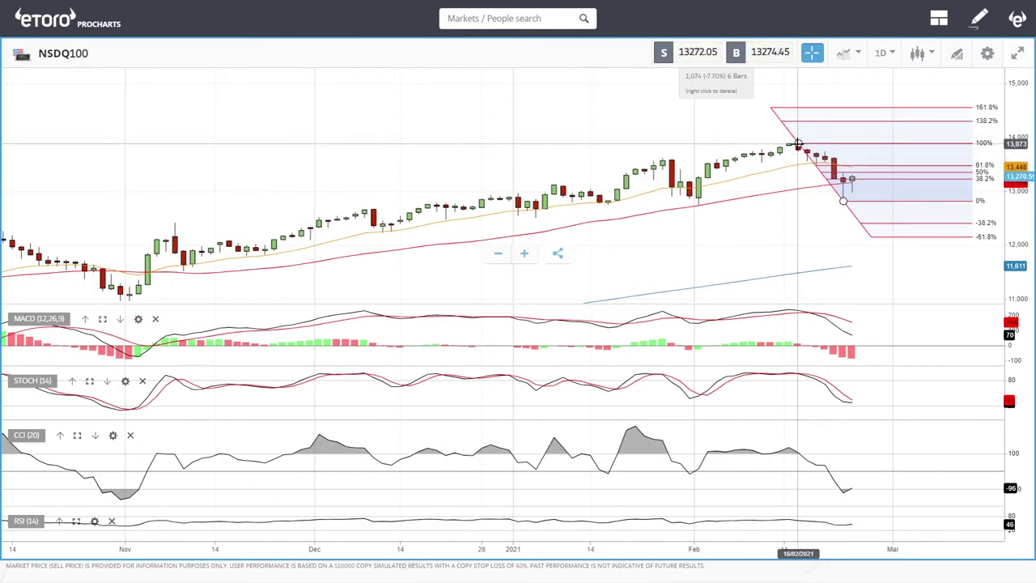
- Delete the short Fibonacci retracement and zoom the NSDQ100 chart out
right_click(798, 144)
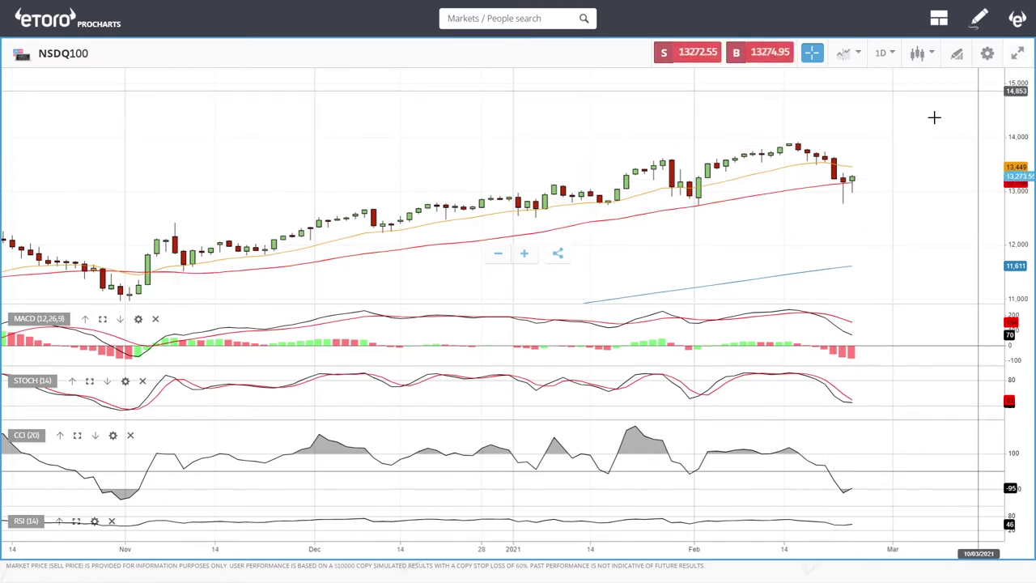
scroll(899, 206, "up", 3)
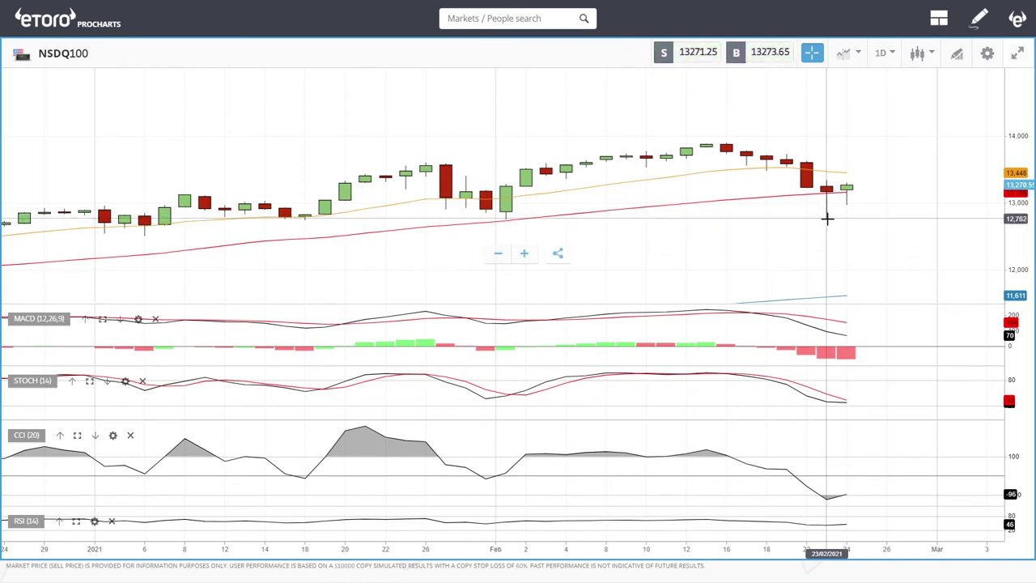
scroll(896, 251, "down", 4)
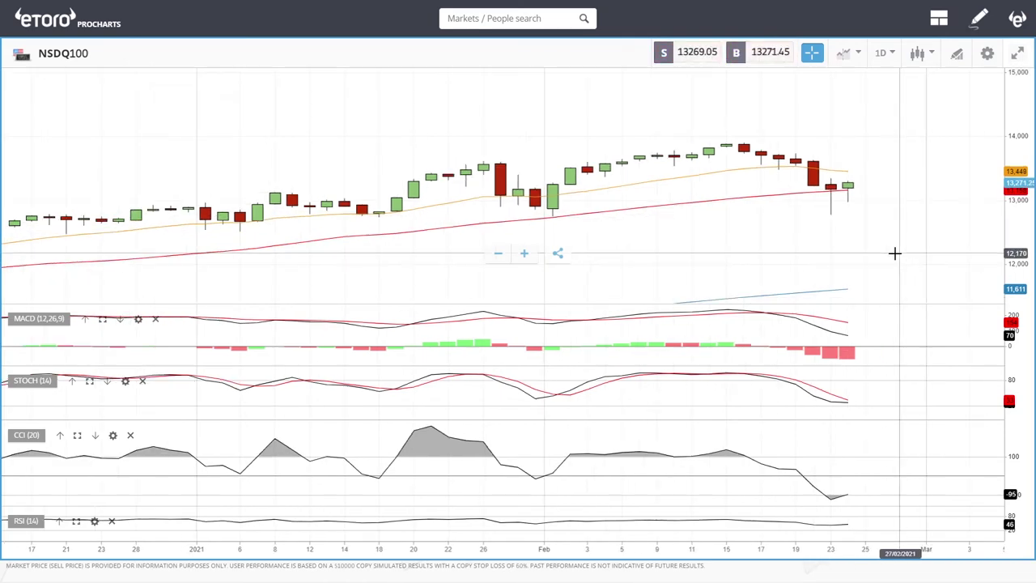
scroll(891, 237, "down", 4)
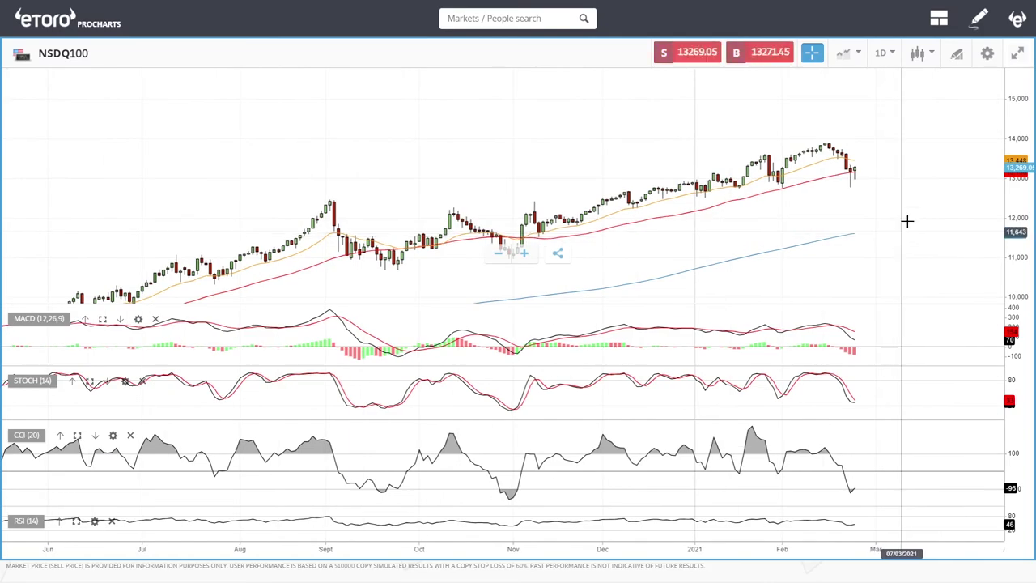
scroll(899, 222, "down", 4)
- Draw a Fibonacci retracement from the late-October low to the February peak, spanning 2,805 points (25.00%)
left_click(956, 54)
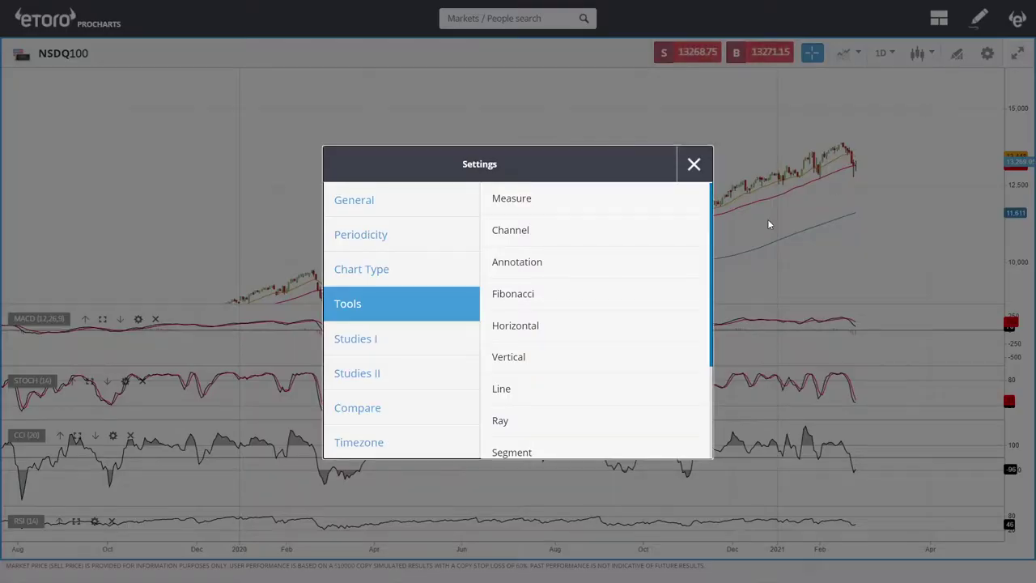
left_click(621, 277)
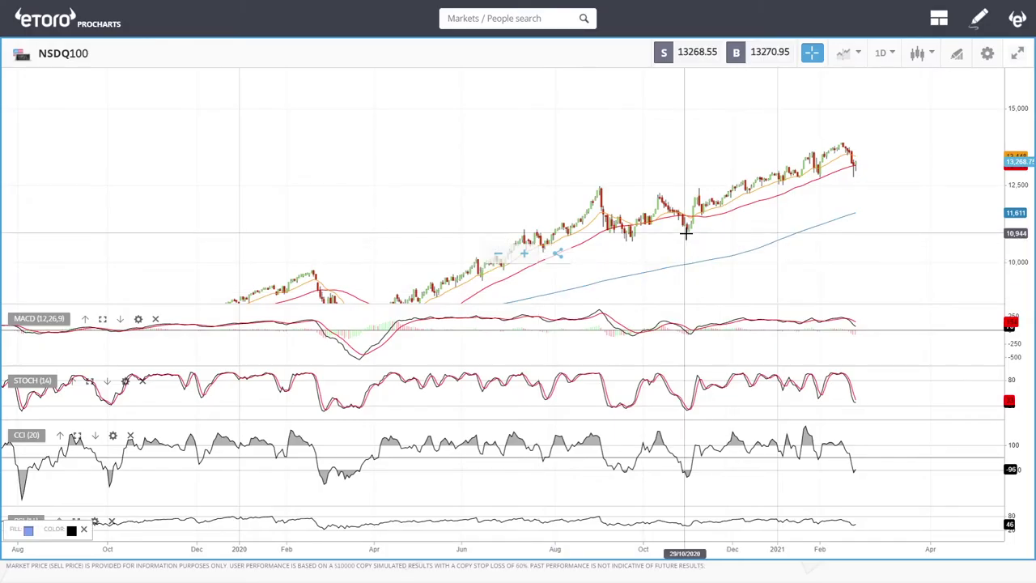
left_click(687, 231)
left_click(842, 148)
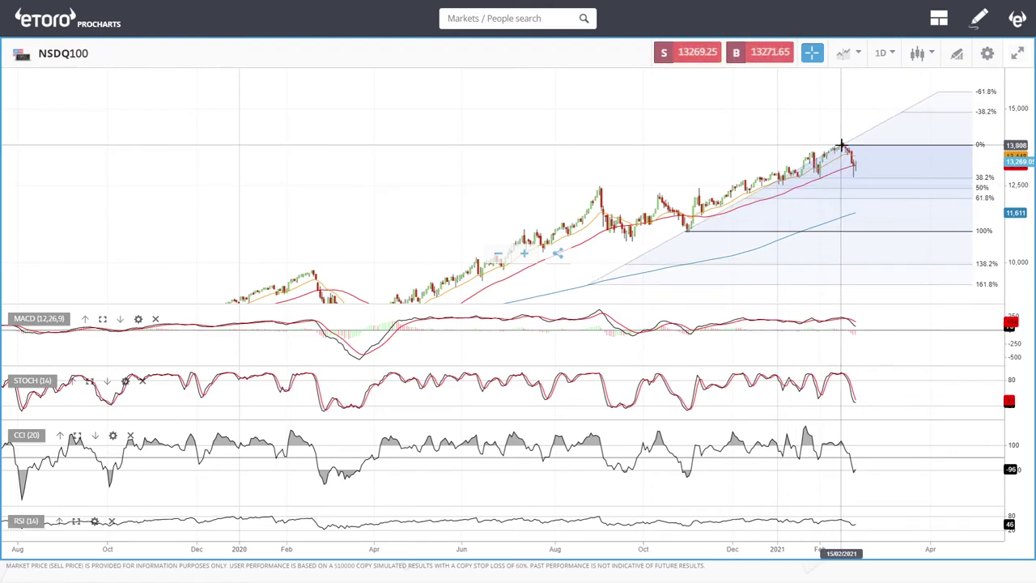
scroll(907, 227, "up", 4)
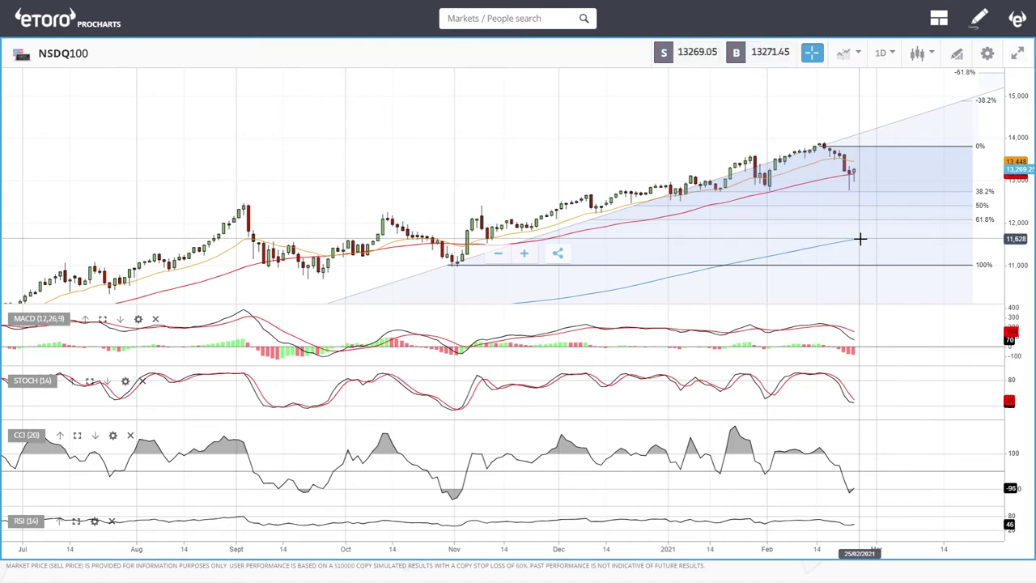
scroll(890, 197, "down", 3)
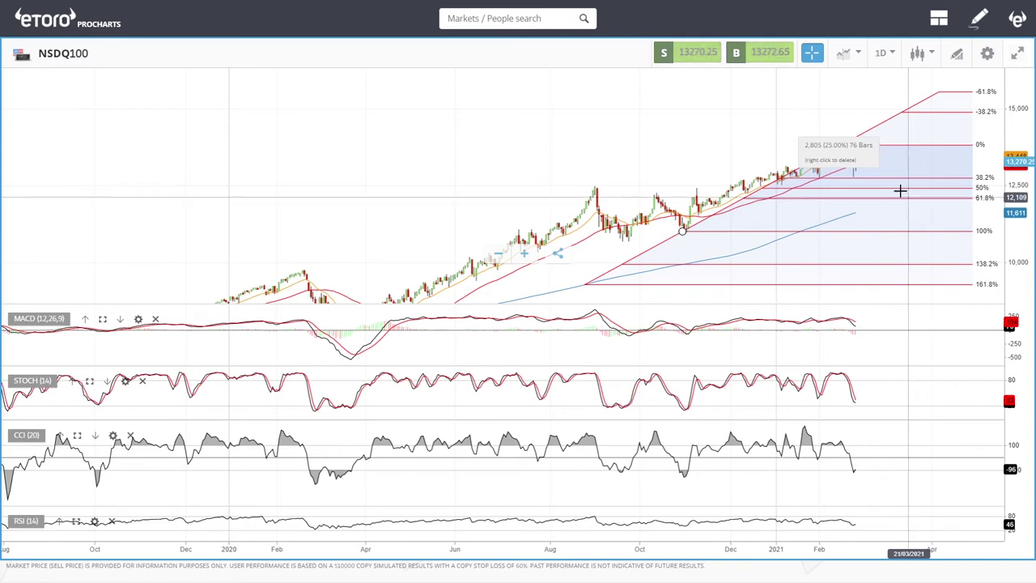
scroll(895, 196, "up", 3)
- Delete the long Fibonacci retracement and zoom into the recent months
left_click(821, 144)
key("Delete")
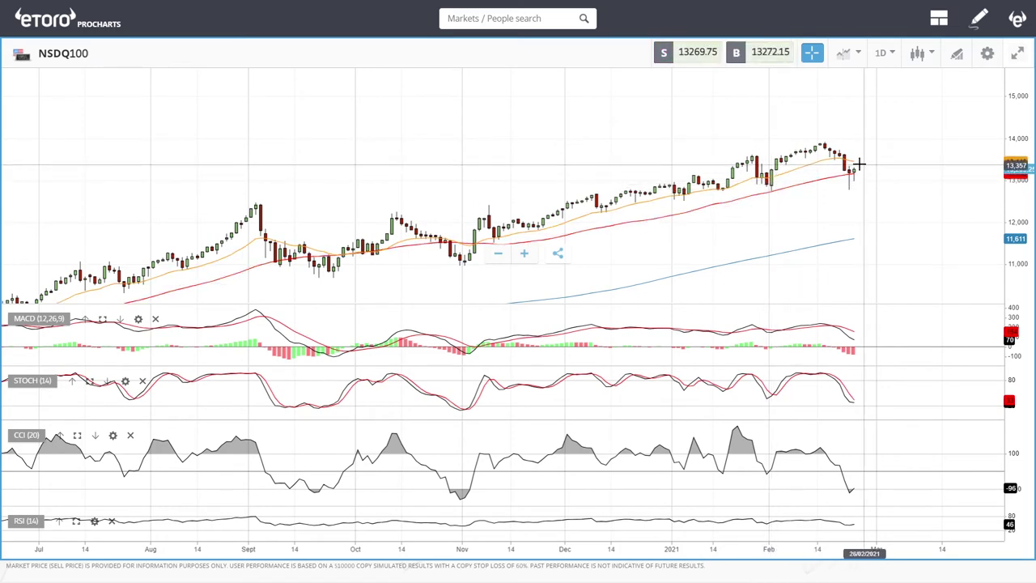
scroll(888, 208, "up", 5)
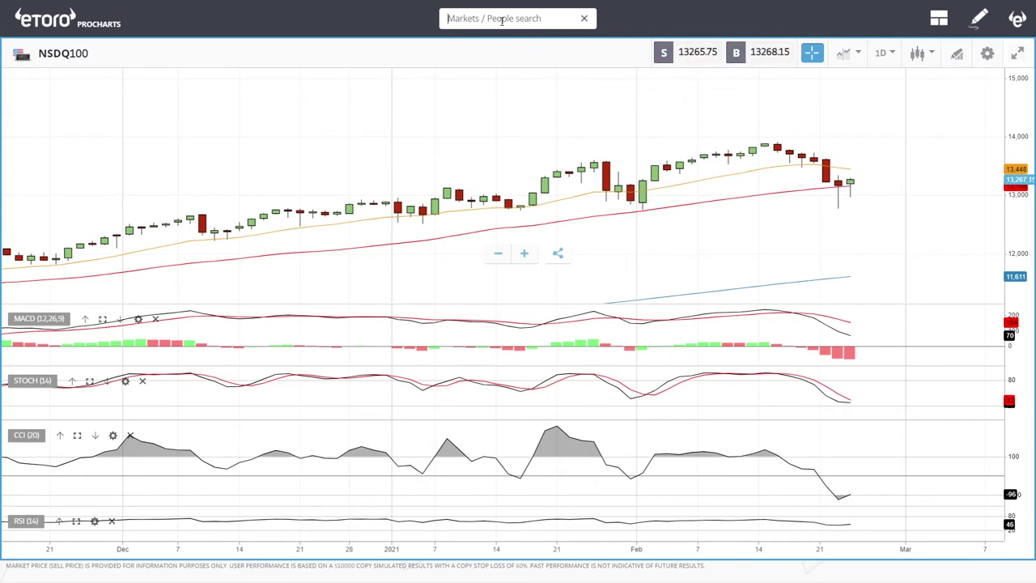
- Load GER30 from the 'ger' search results and zoom its chart in and out
type("er")
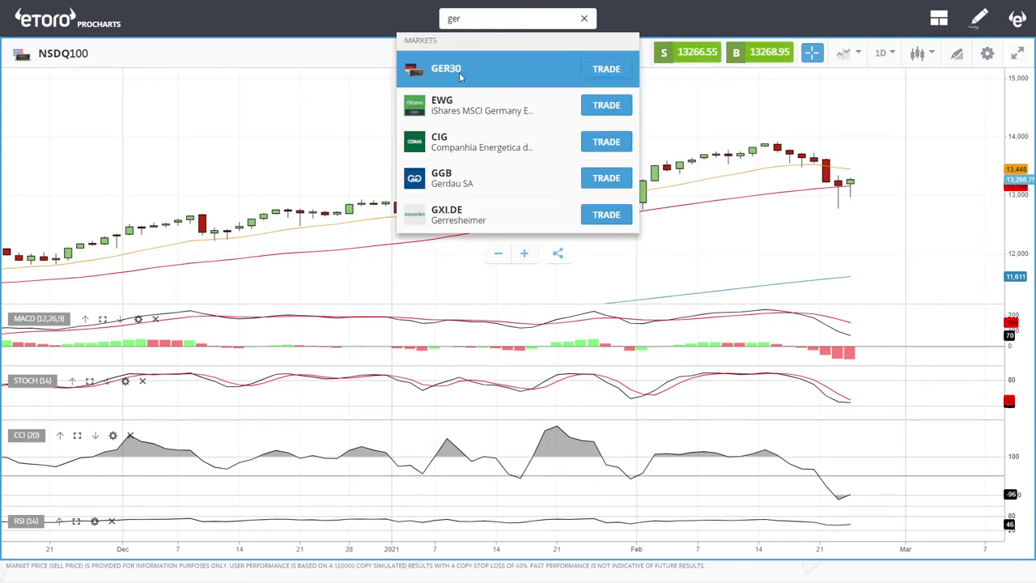
left_click(460, 76)
scroll(897, 152, "up", 5)
scroll(879, 188, "up", 2)
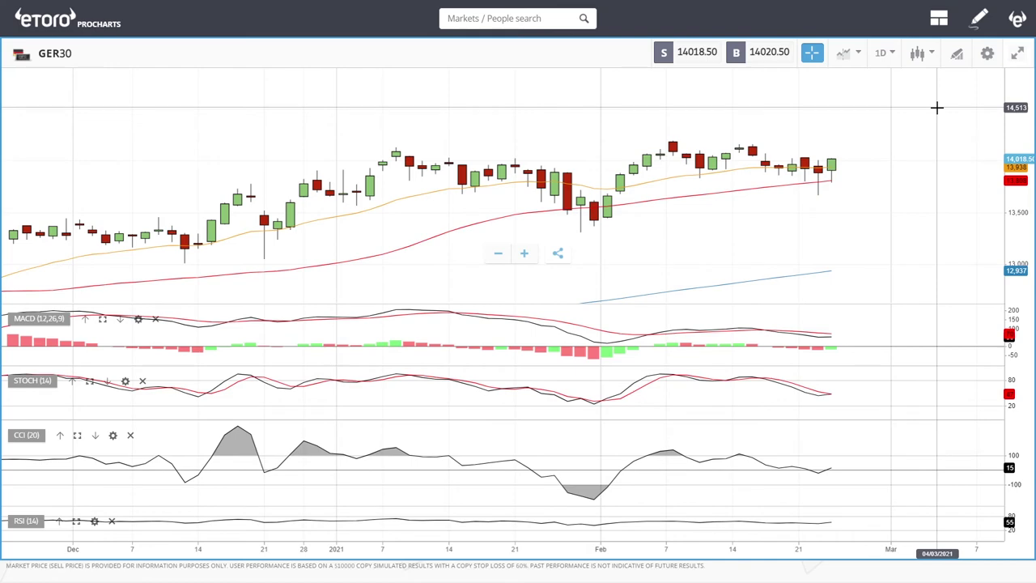
scroll(879, 219, "down", 10)
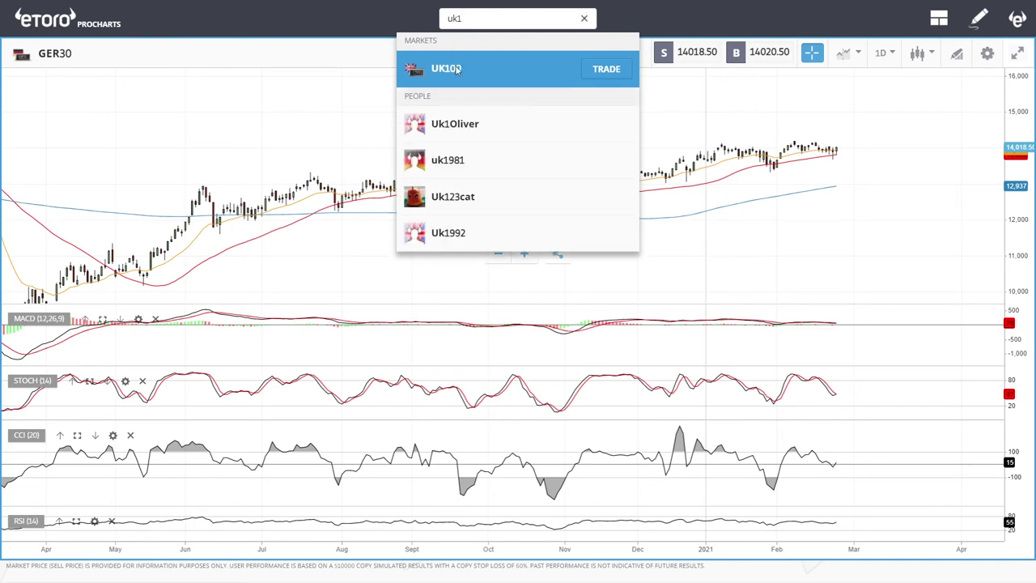
- Open UK100 from the search results and zoom out to its mid-2018–2021 price history
key("Return")
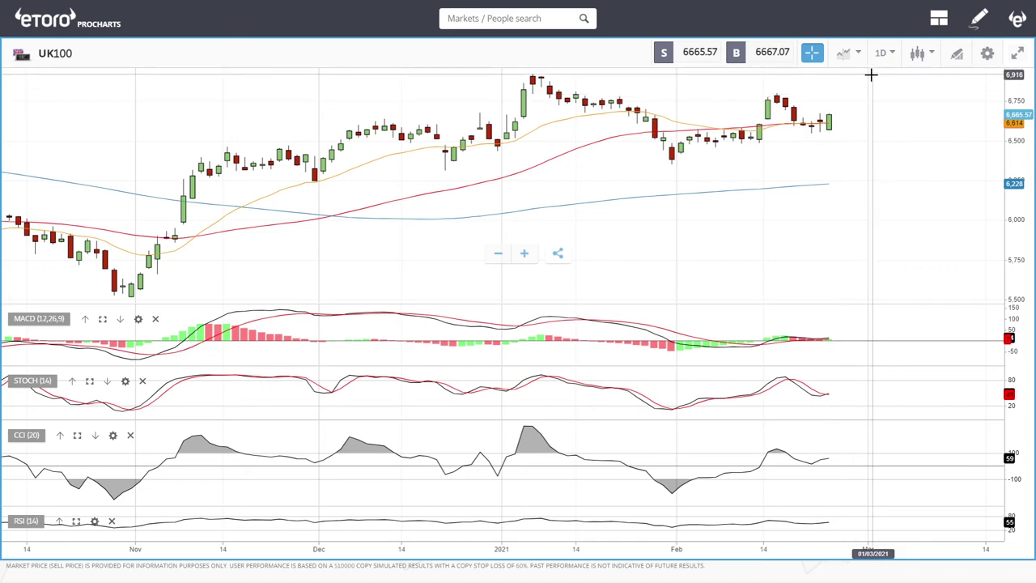
scroll(879, 162, "down", 10)
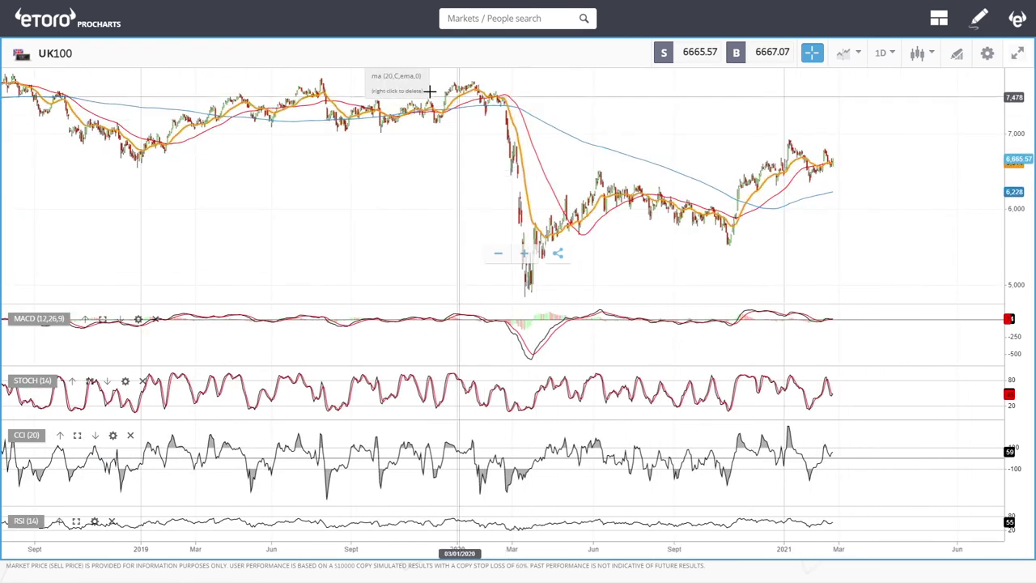
scroll(763, 222, "down", 5)
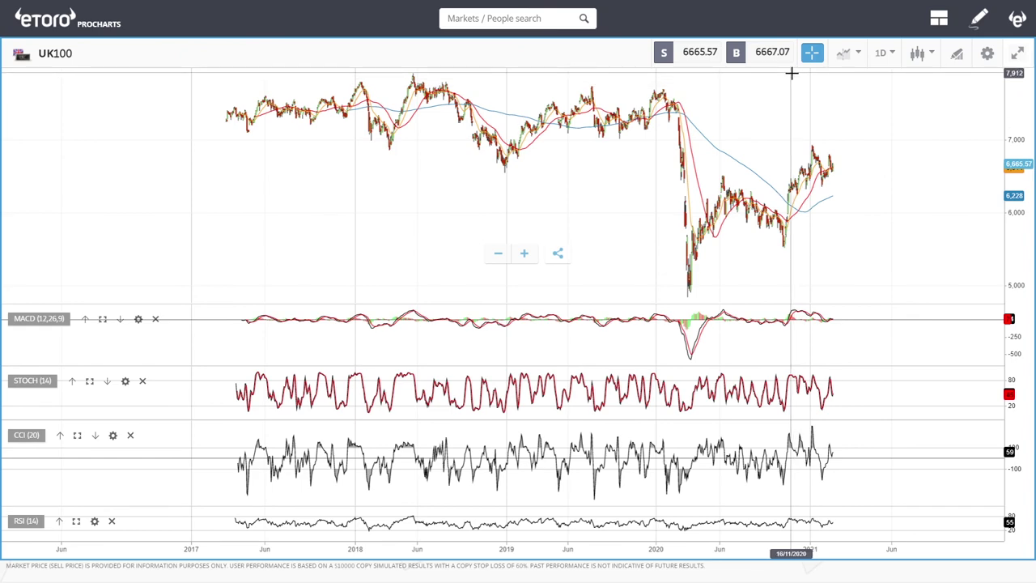
scroll(905, 246, "up", 5)
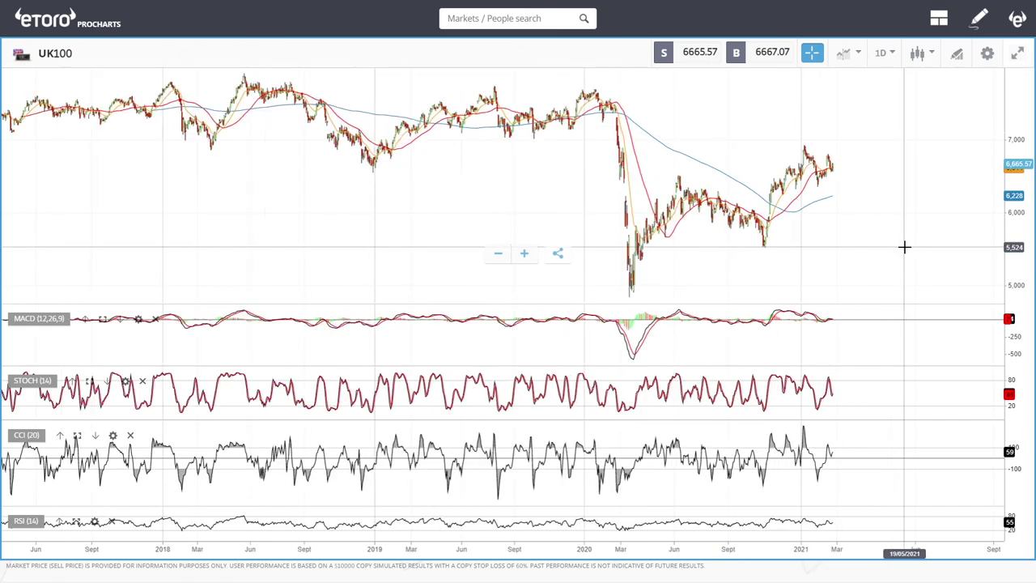
scroll(665, 192, "down", 6)
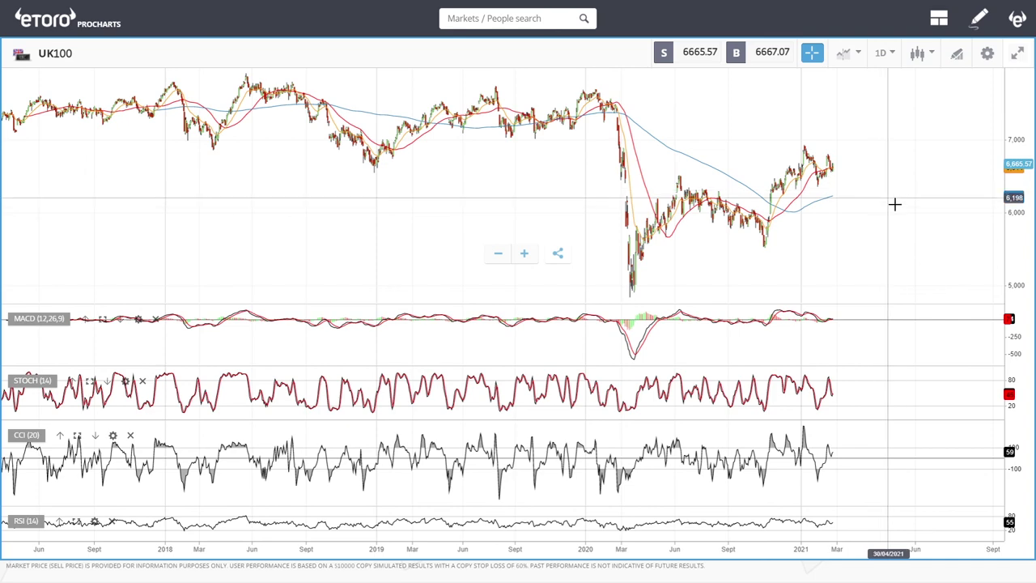
scroll(895, 203, "up", 5)
scroll(895, 209, "down", 2)
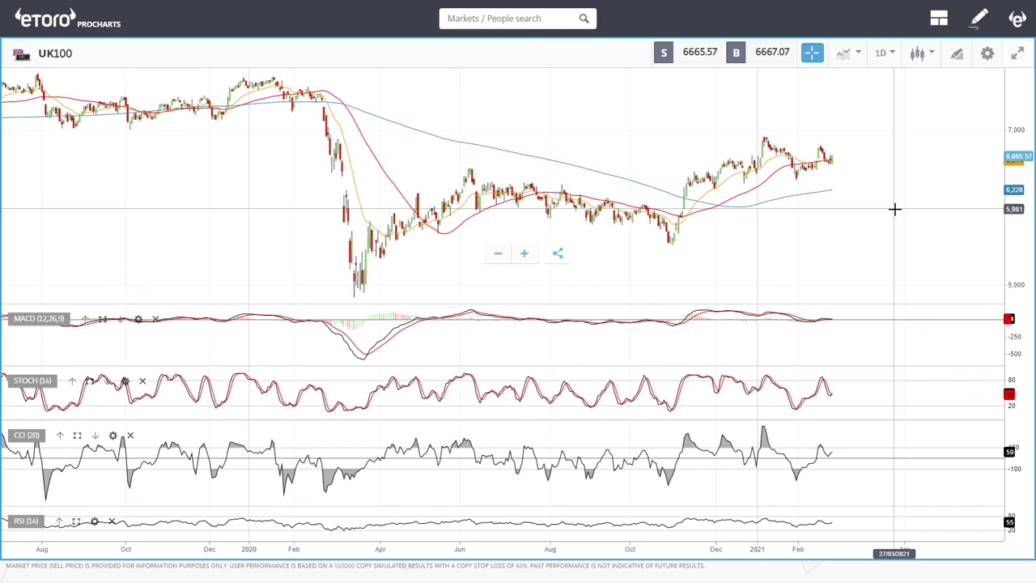
scroll(895, 209, "up", 2)
scroll(895, 209, "down", 4)
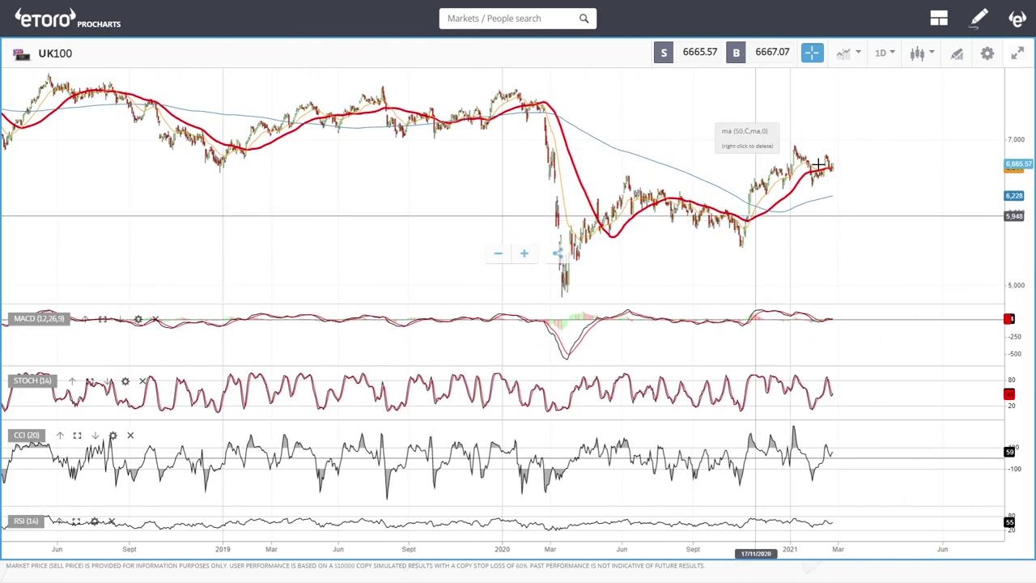